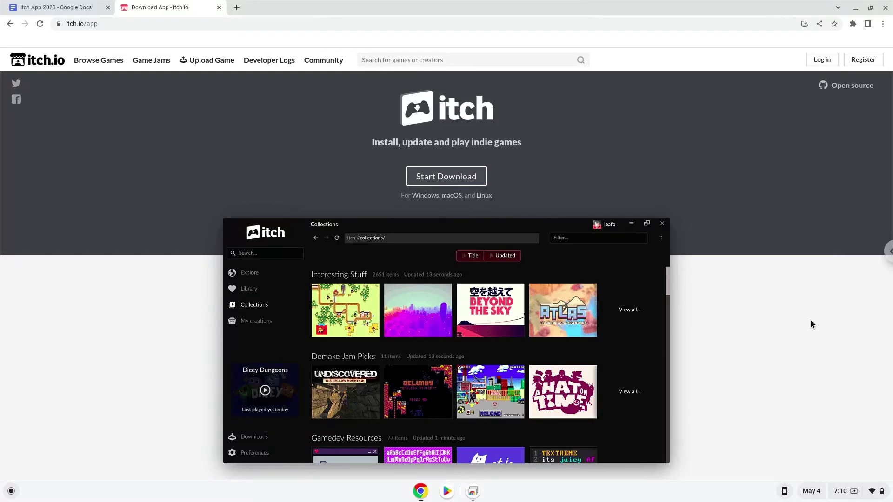
- Open ChromeOS Settings and go to Advanced > Developers to find the Linux development environment
left_click(851, 490)
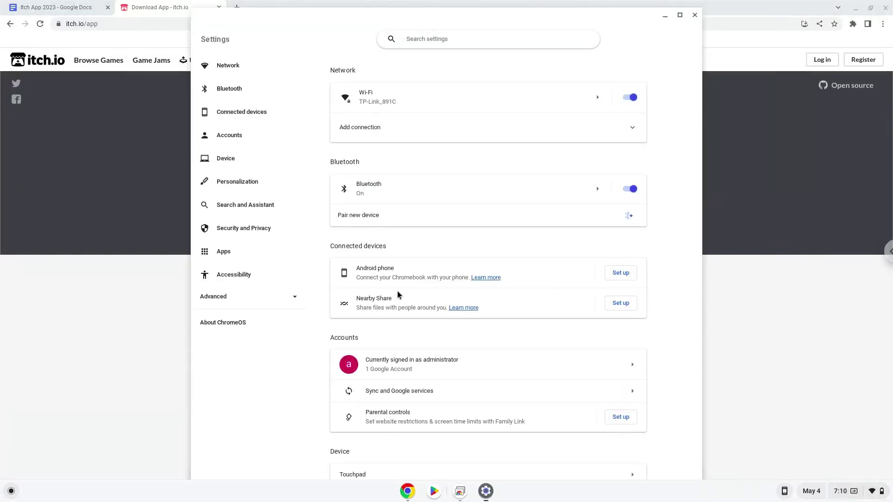
left_click(280, 304)
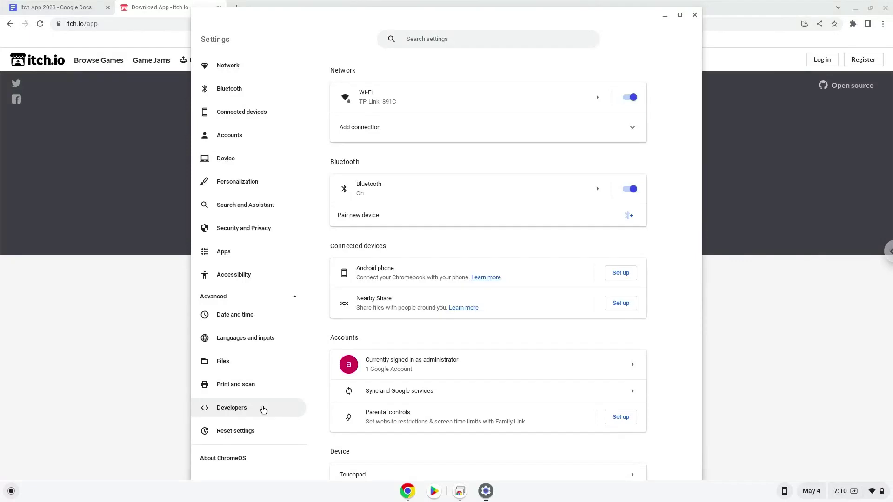
left_click(264, 409)
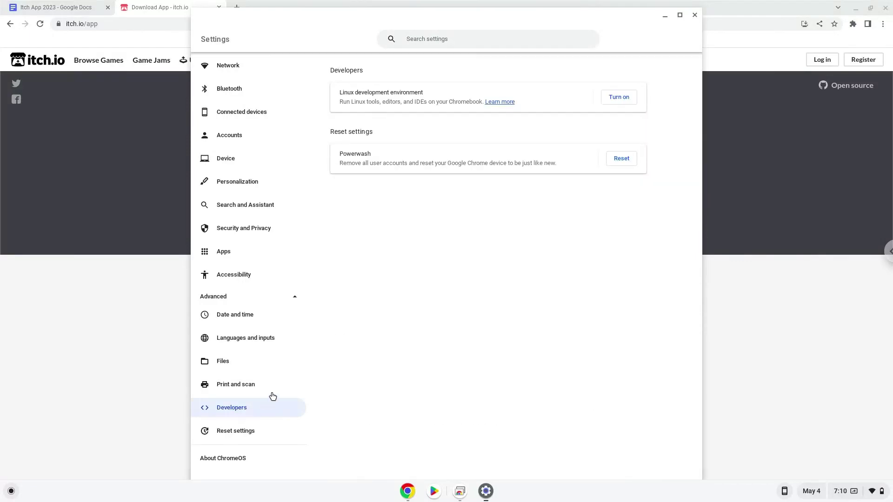
- Turn on Linux with the recommended 10.0 GB disk size, then close the Terminal it opens
left_click(622, 98)
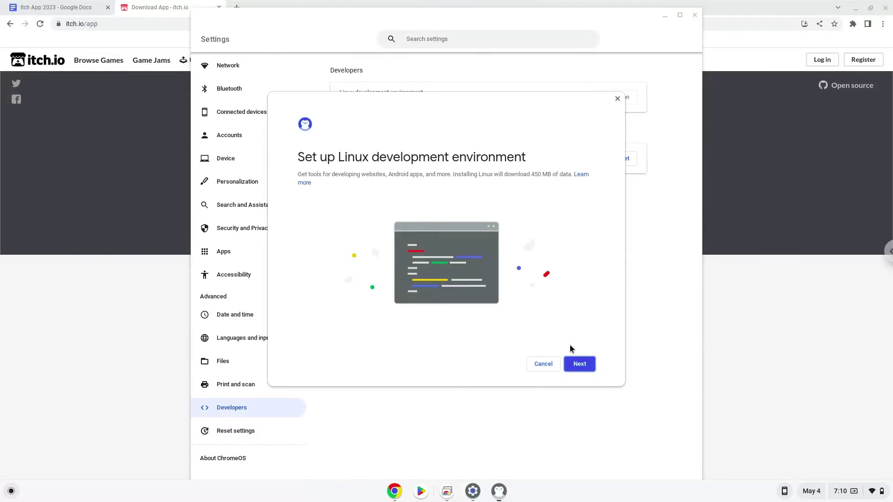
left_click(571, 365)
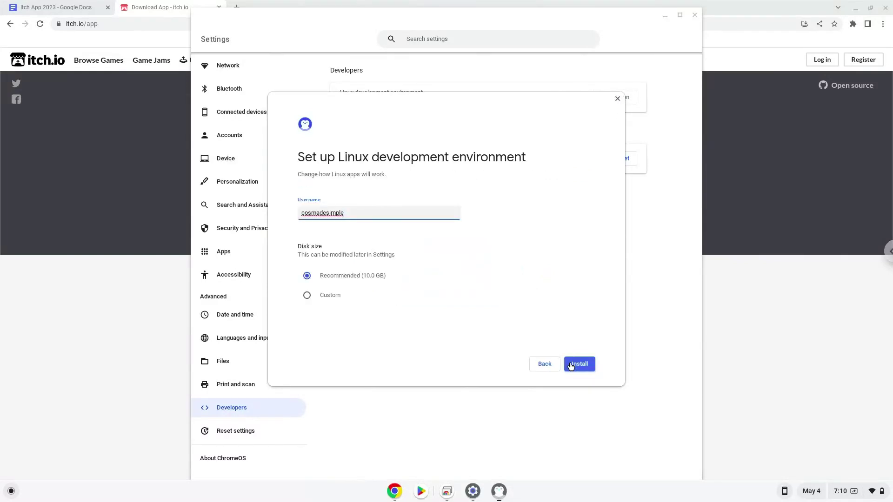
left_click(571, 365)
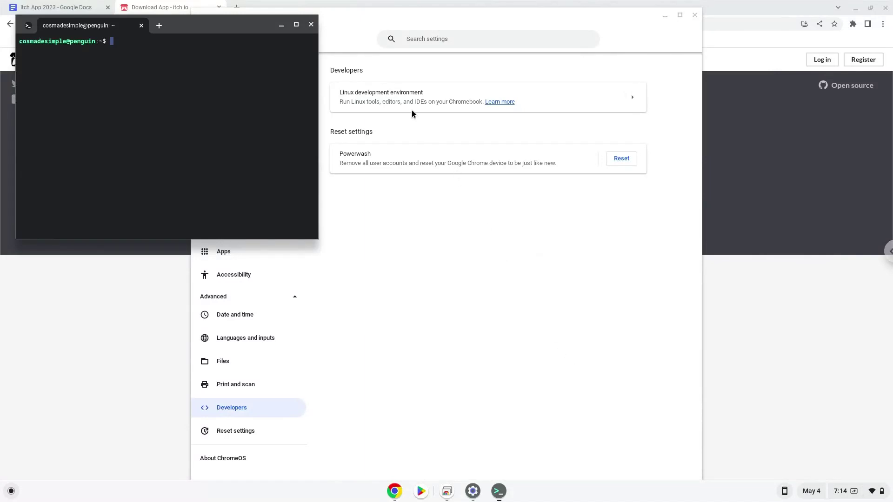
left_click(311, 23)
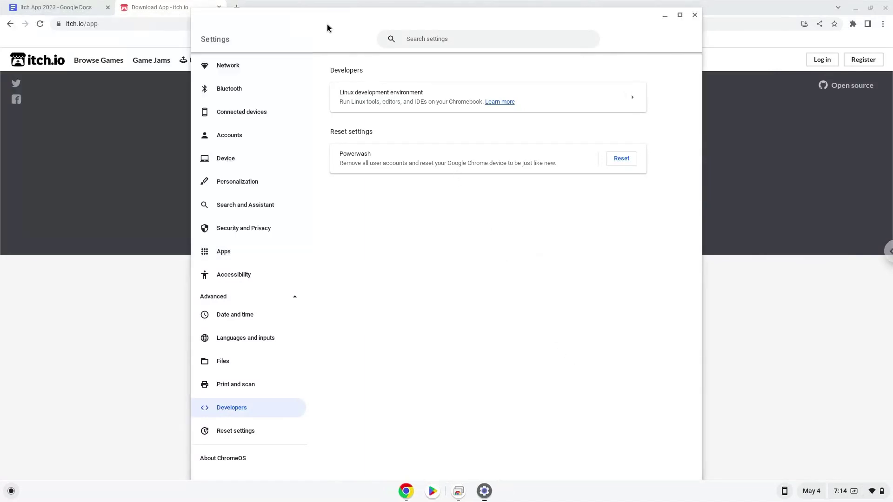
- Close Settings and download the Linux itch-setup installer from itch.io/app
left_click(693, 16)
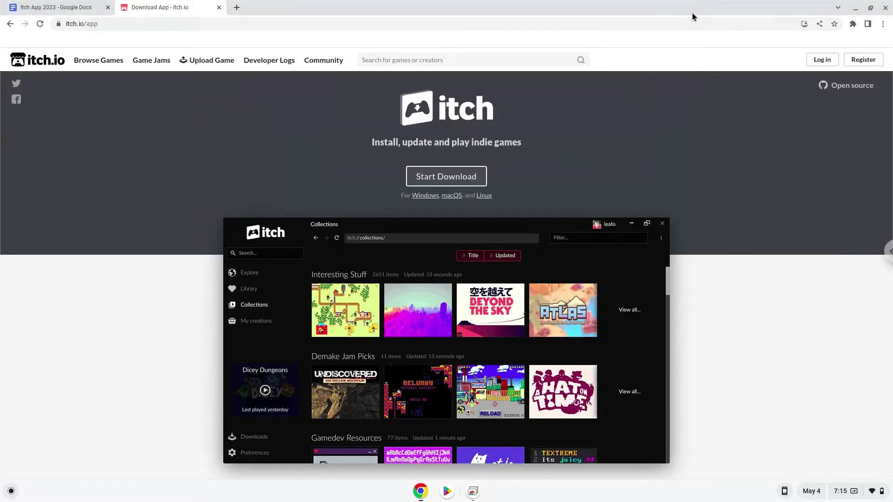
left_click(484, 195)
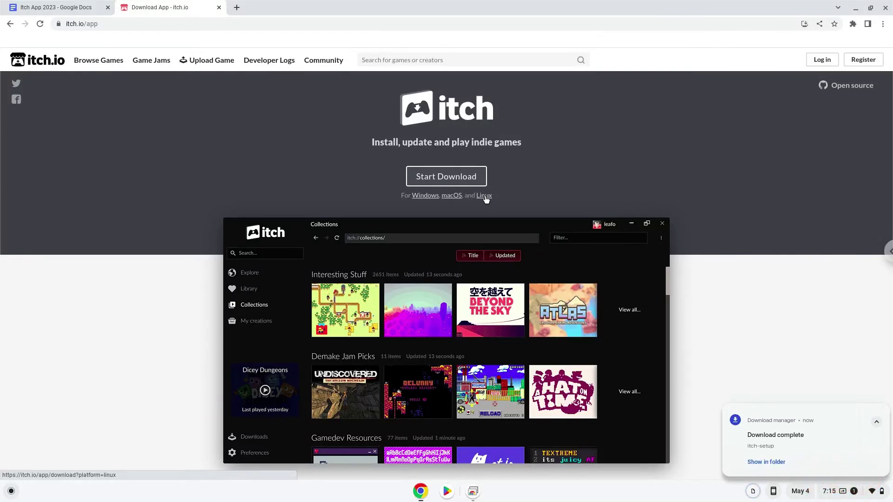
- Cut itch-setup from Downloads, paste it into Linux files, and sort by date modified
left_click(763, 463)
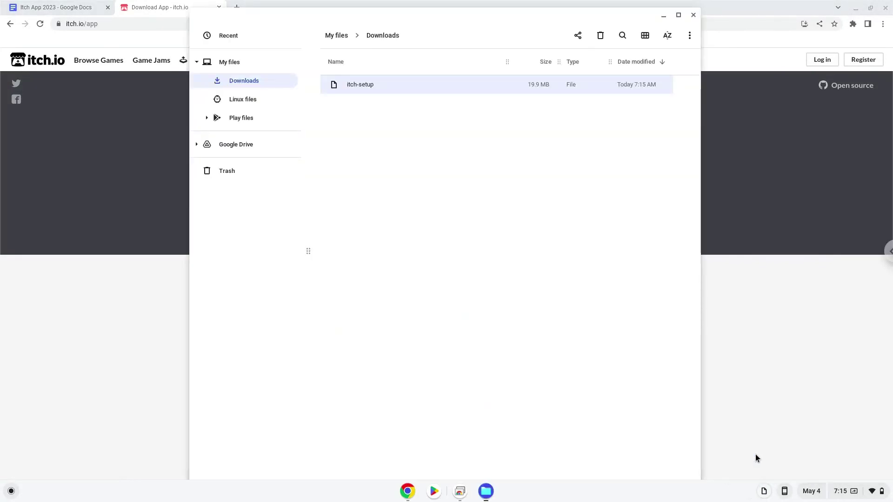
right_click(384, 87)
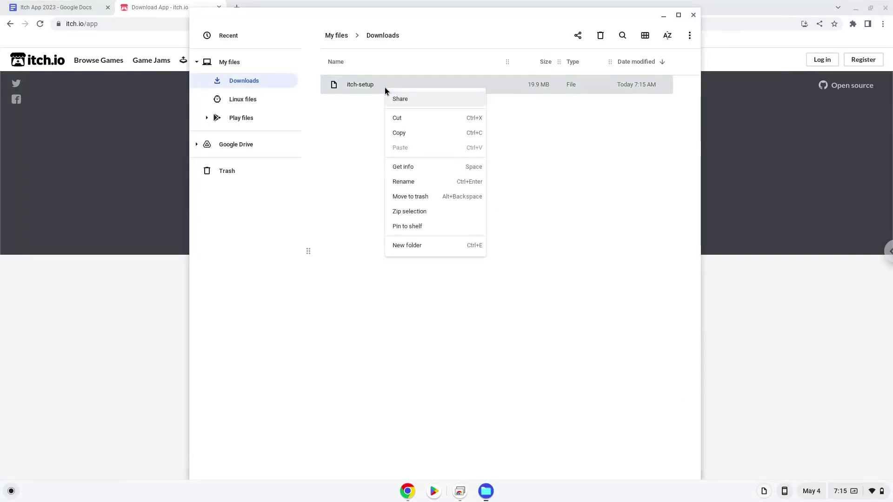
left_click(401, 116)
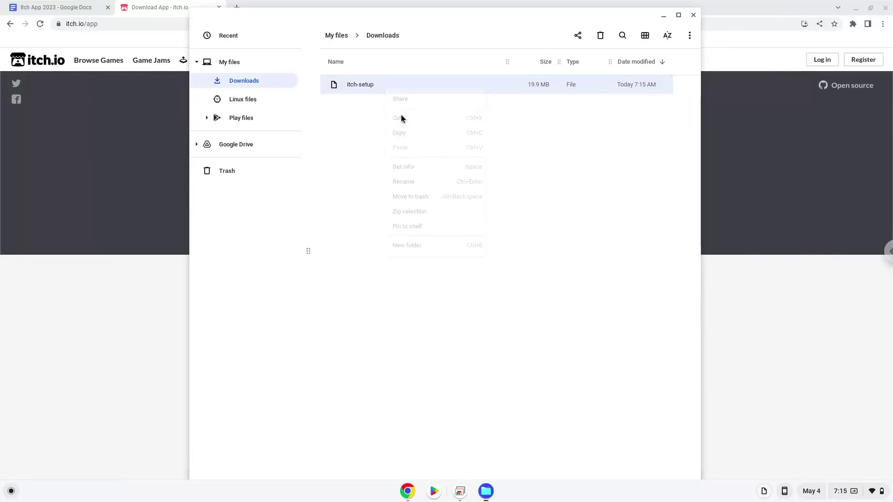
left_click(255, 101)
right_click(390, 147)
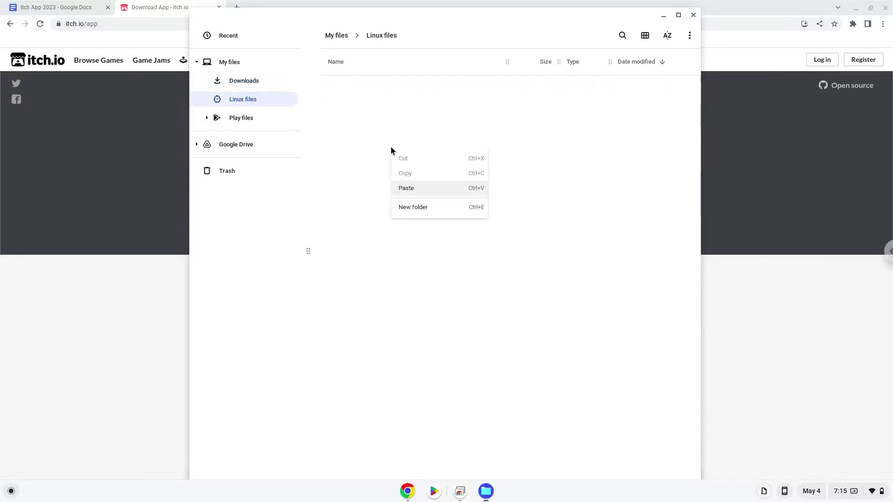
left_click(415, 189)
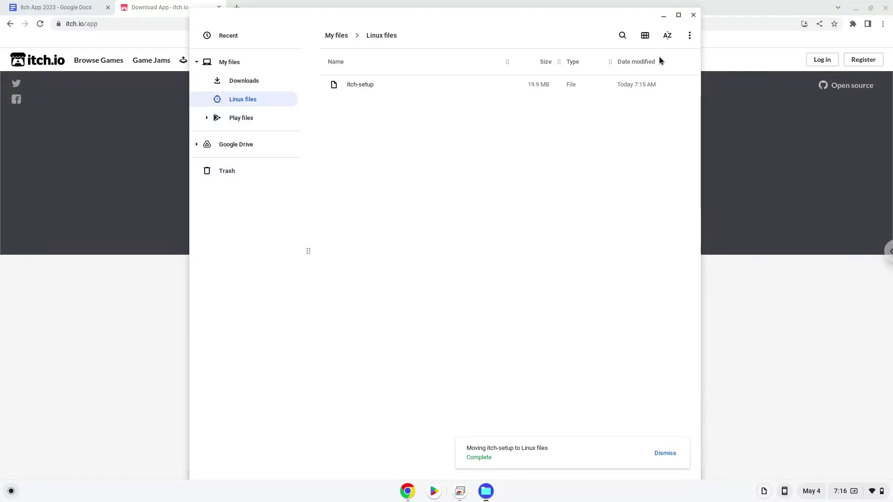
left_click(660, 59)
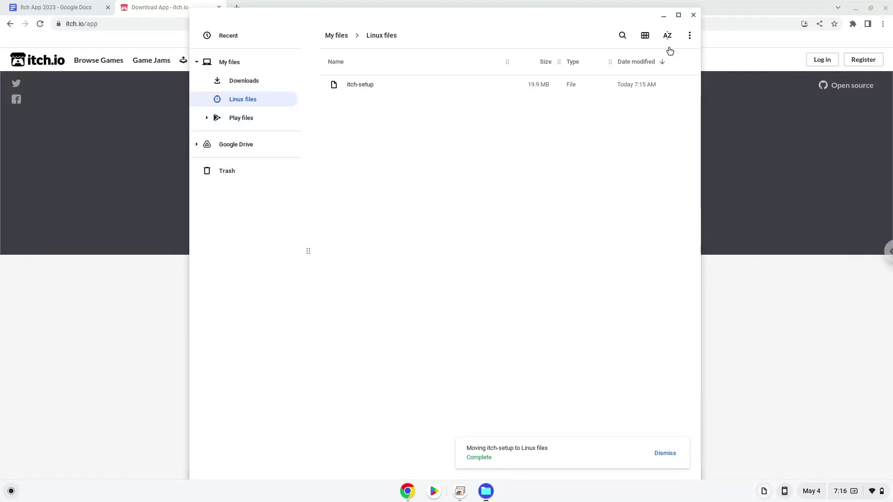
- Close Files and copy the 'sudo apt update' line from the Itch App 2023 document
left_click(694, 16)
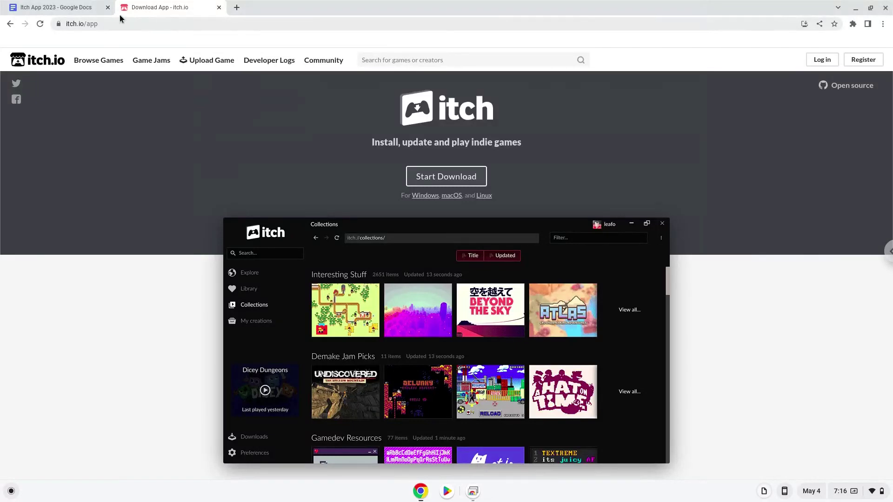
left_click(68, 8)
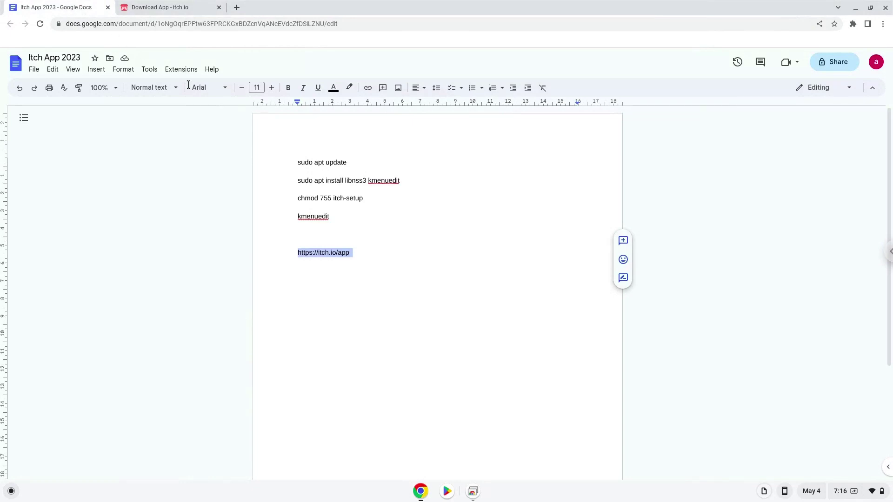
left_click_drag(367, 199, 310, 163)
left_click(311, 163)
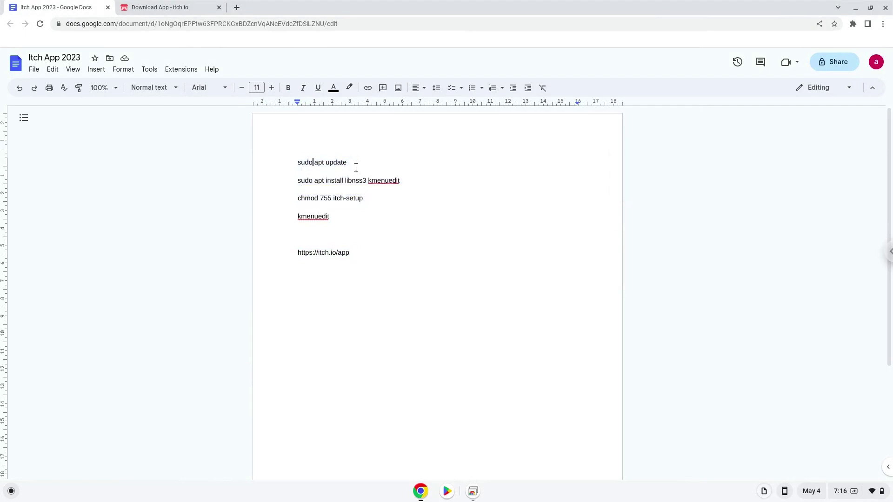
left_click(349, 162)
left_click(298, 160, "shift")
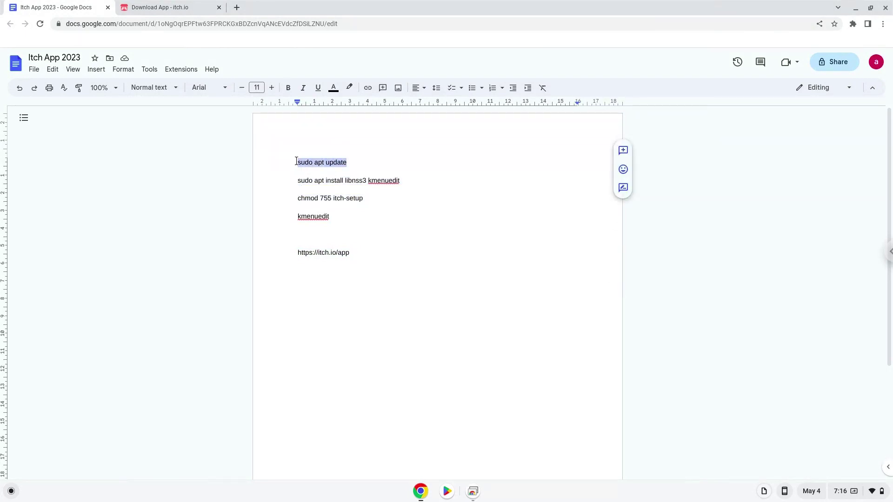
right_click(305, 164)
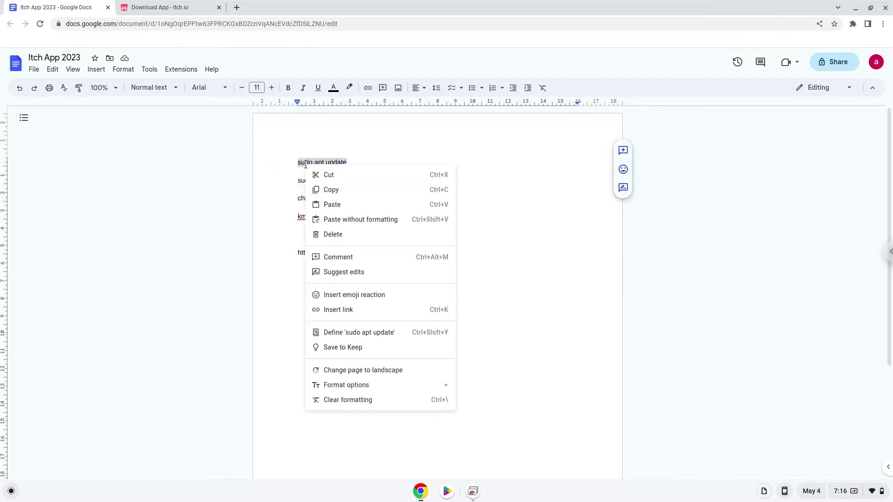
left_click(330, 191)
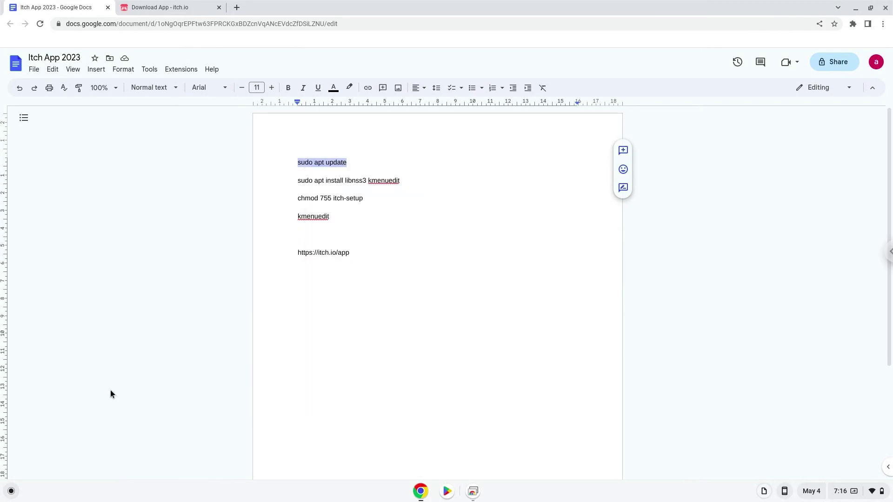
- Launch Terminal from the launcher and maximize it for running sudo apt update in penguin
left_click(9, 494)
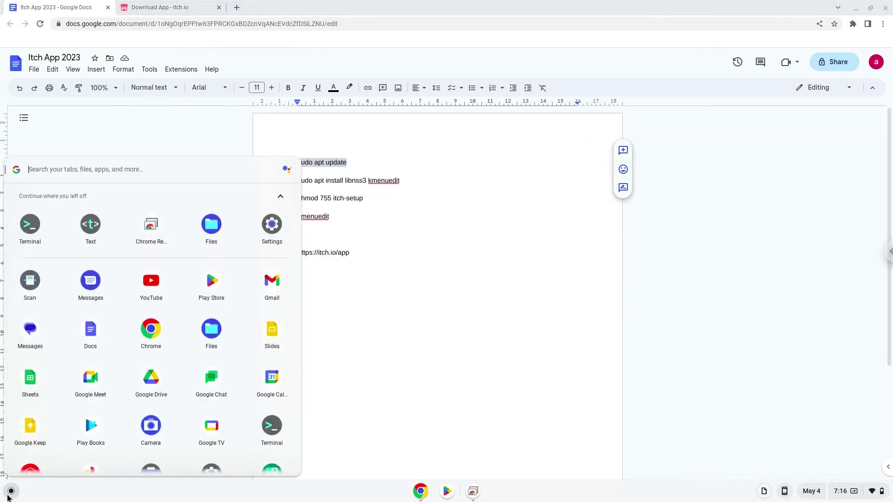
left_click(27, 237)
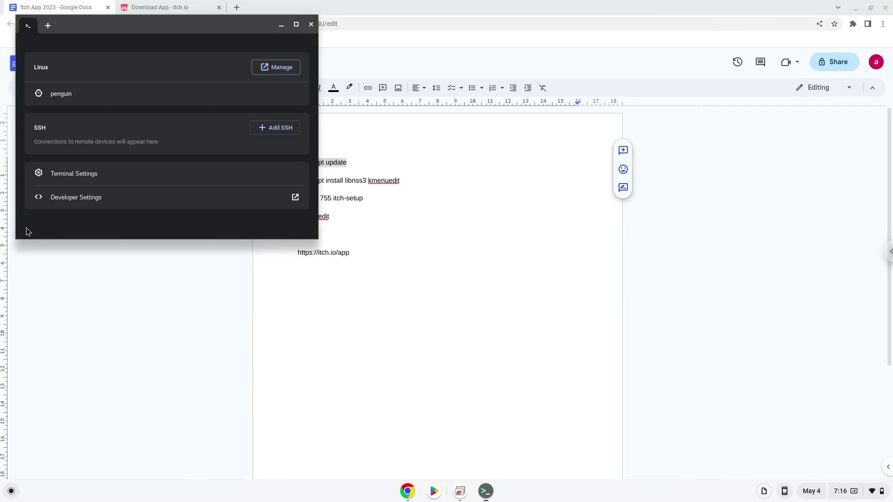
double_click(123, 25)
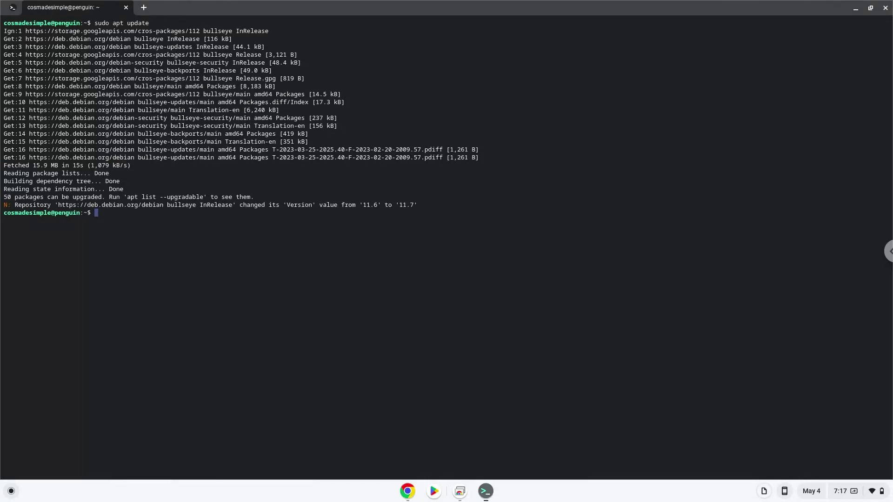
- Copy the 'sudo apt install libnss3 kmenuedit' line from the Itch App 2023 document
left_click(408, 497)
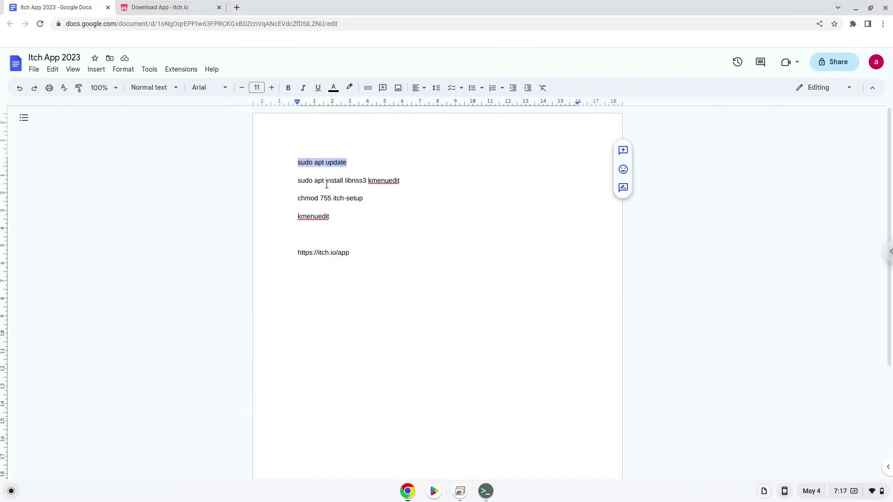
key("ctrl+shift+Down")
key("ctrl+shift+Down")
key("ctrl+shift+Down")
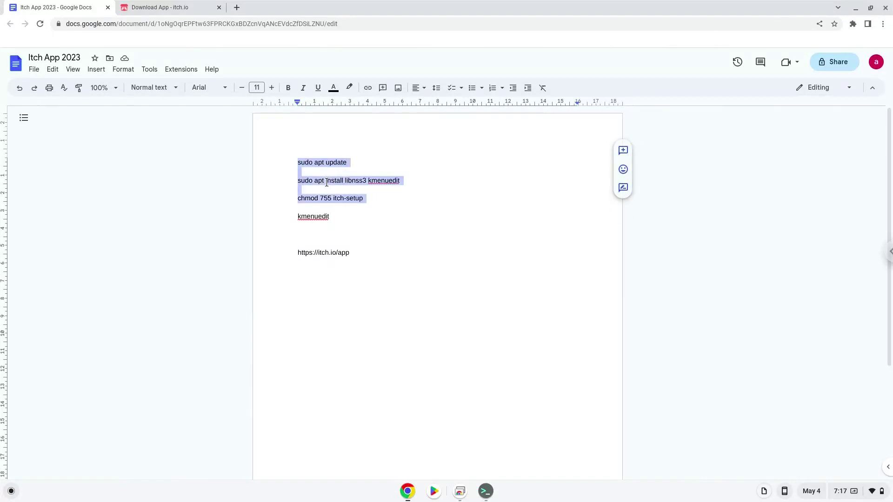
right_click(327, 183)
left_click(405, 183)
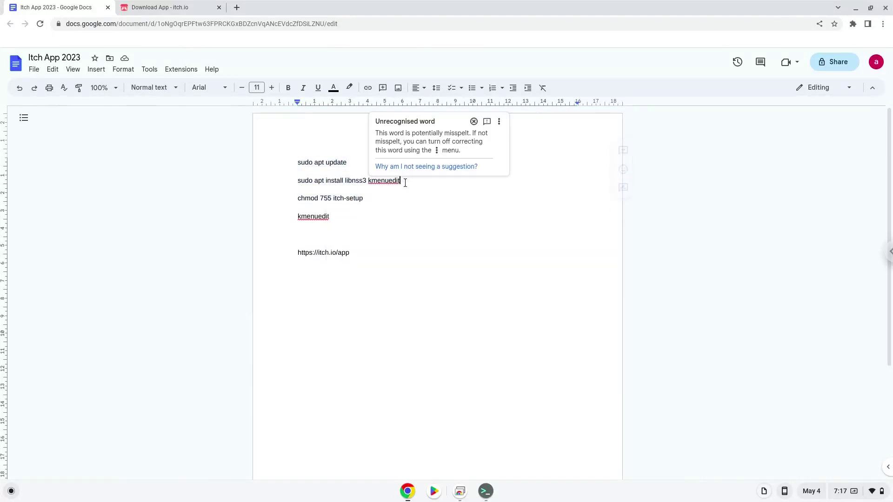
left_click(293, 182)
key("shift+End")
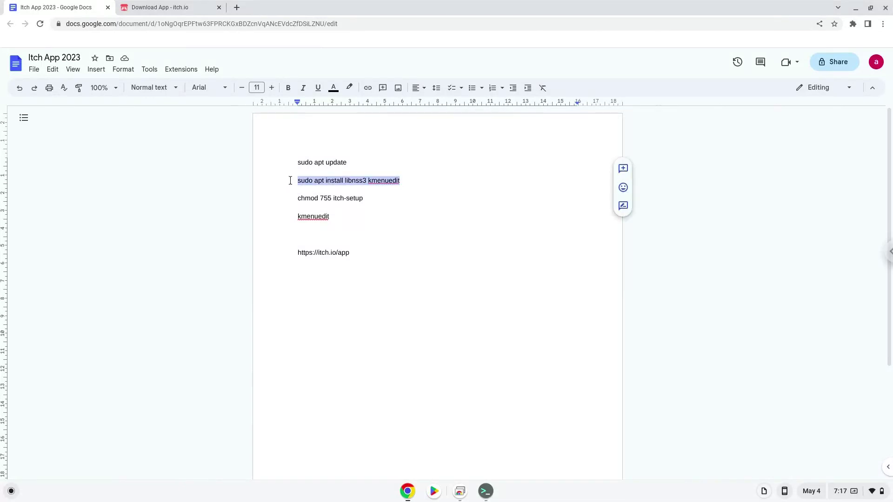
right_click(303, 183)
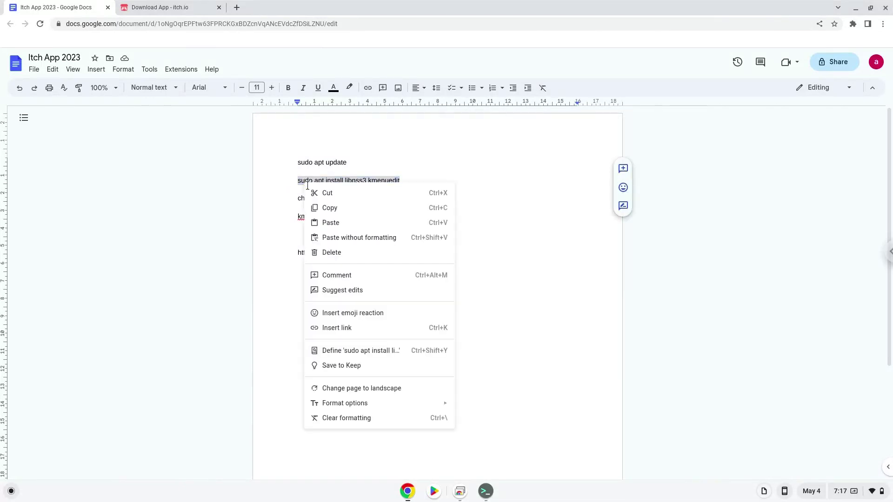
left_click(327, 210)
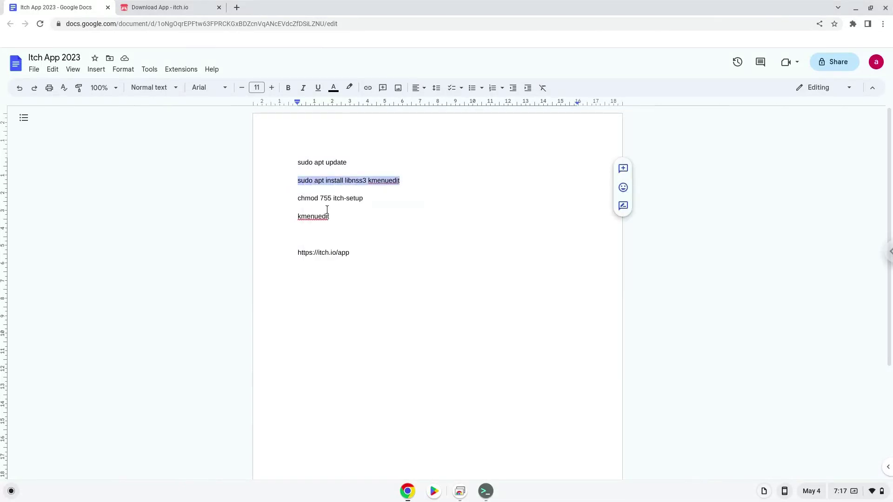
- Paste and run the libnss3 kmenuedit install command, confirm with Y, then return to the document
left_click(485, 491)
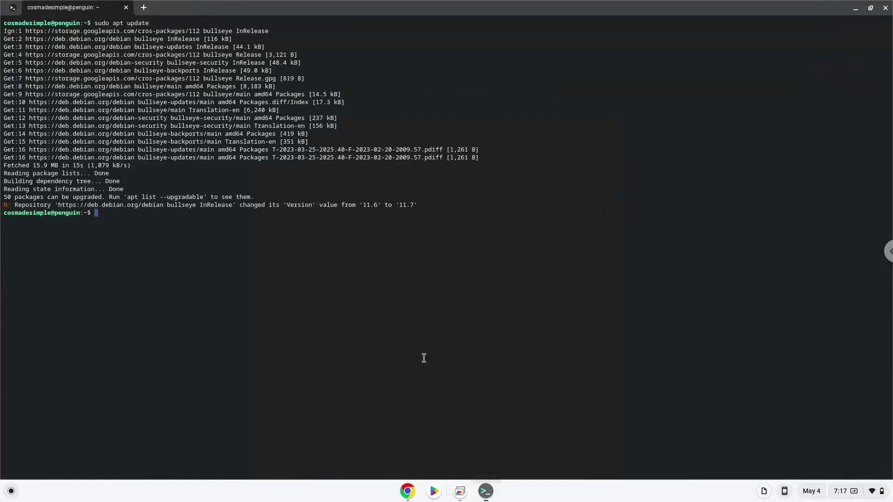
key("ctrl+shift+v")
key("Return")
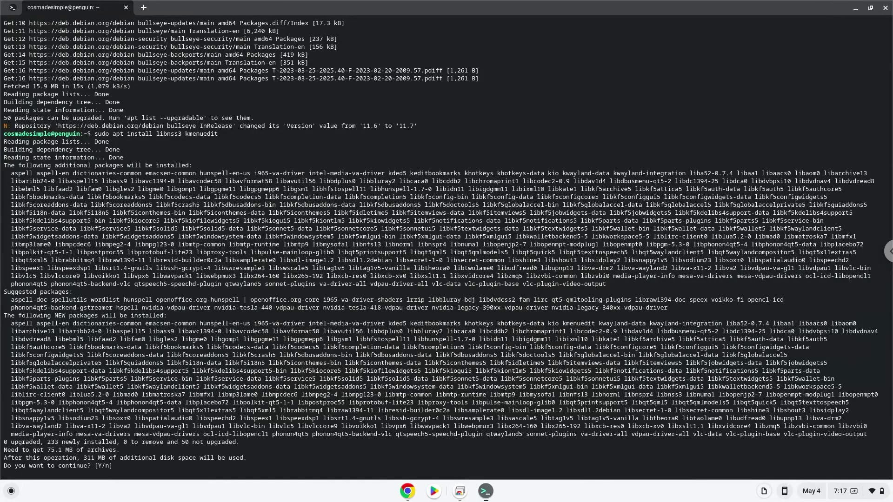
key("Return")
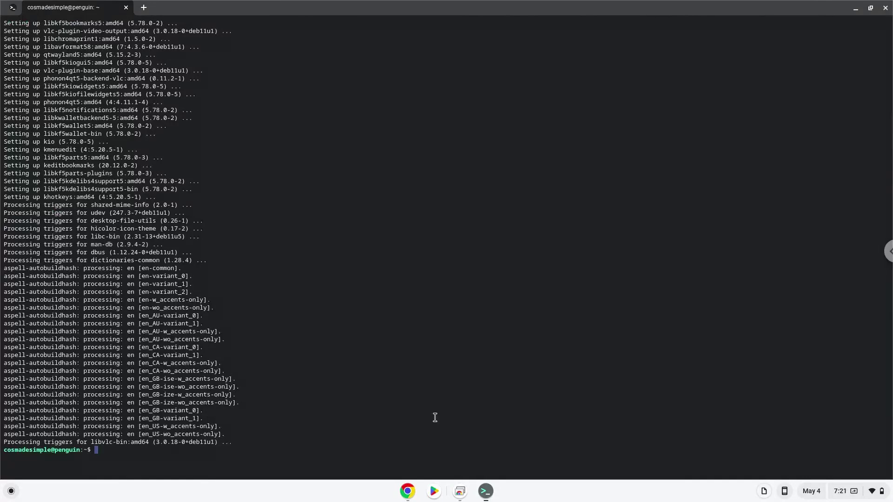
left_click(415, 492)
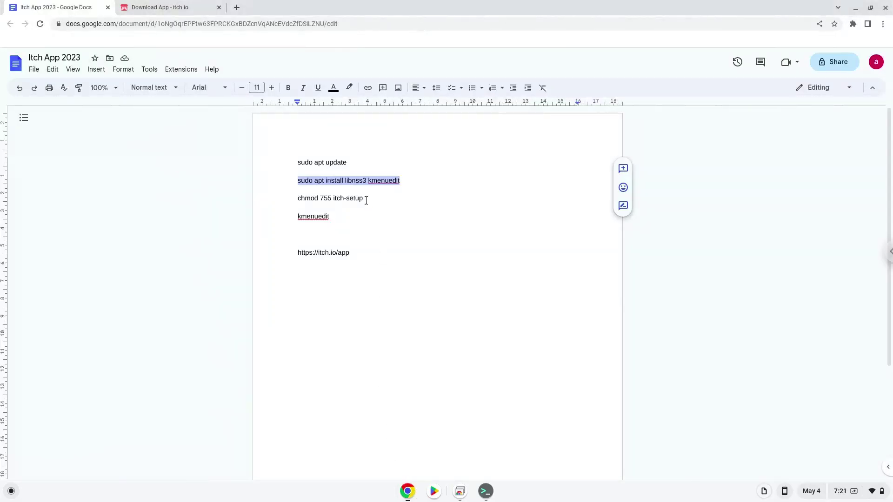
- Copy the 'chmod 755 itch-setup' line and run it in the Linux terminal
left_click_drag(366, 200, 296, 200)
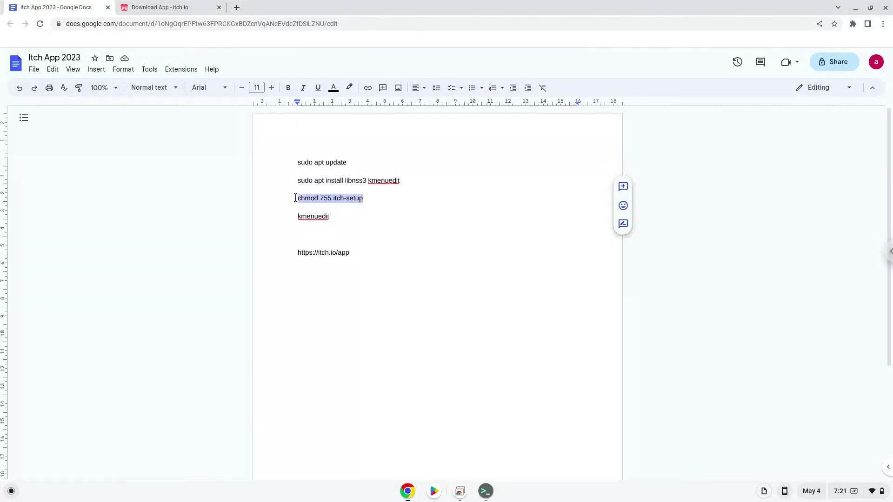
right_click(303, 198)
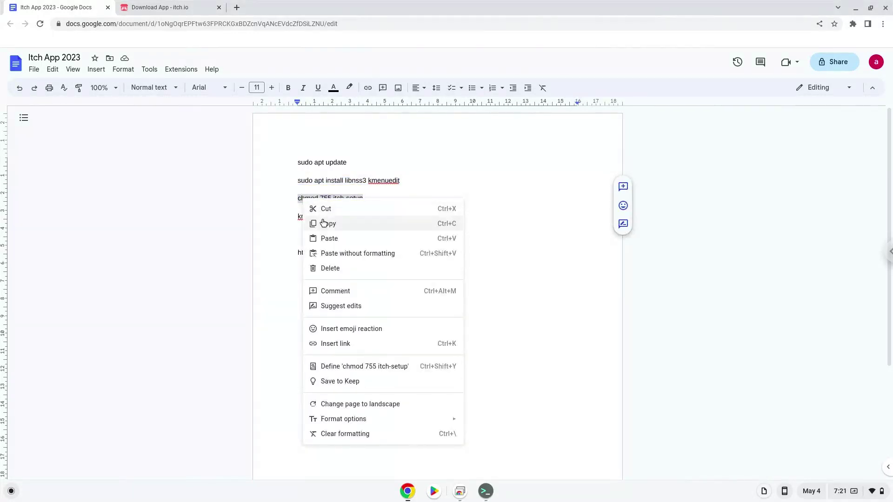
left_click(324, 224)
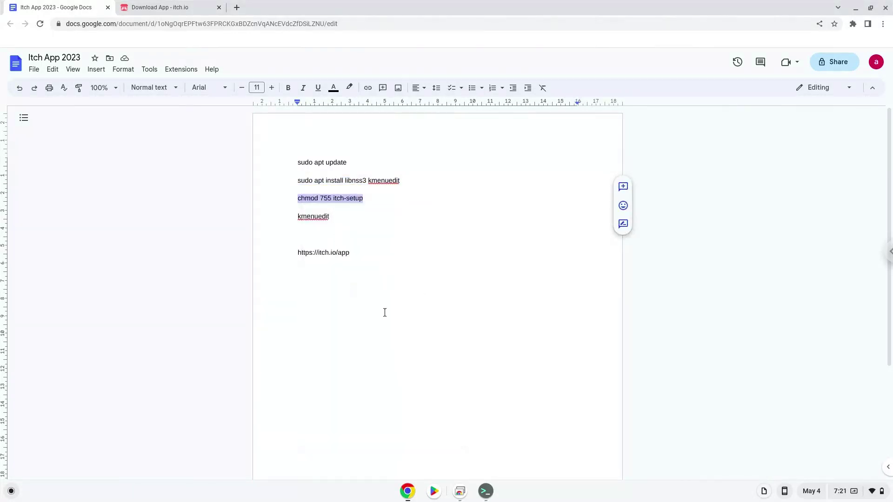
left_click(483, 495)
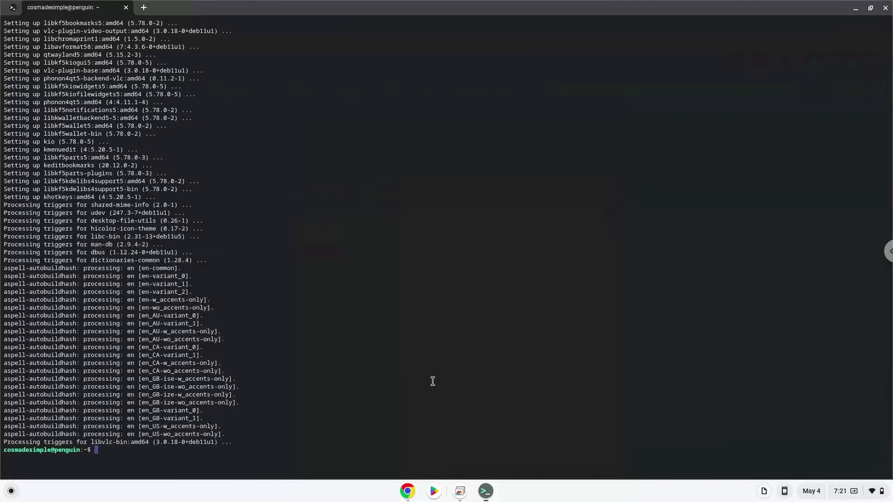
key("ctrl+shift+v")
key("Return")
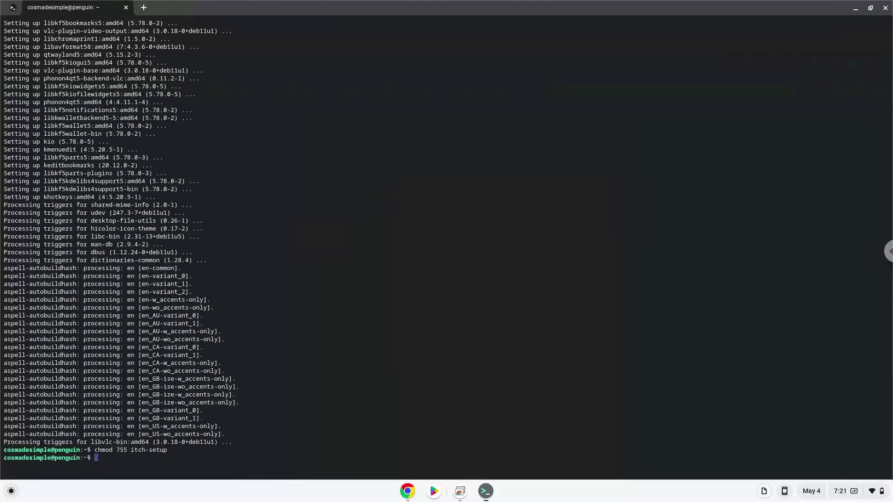
- Copy the word kmenuedit from the document and switch back to the terminal
left_click(403, 492)
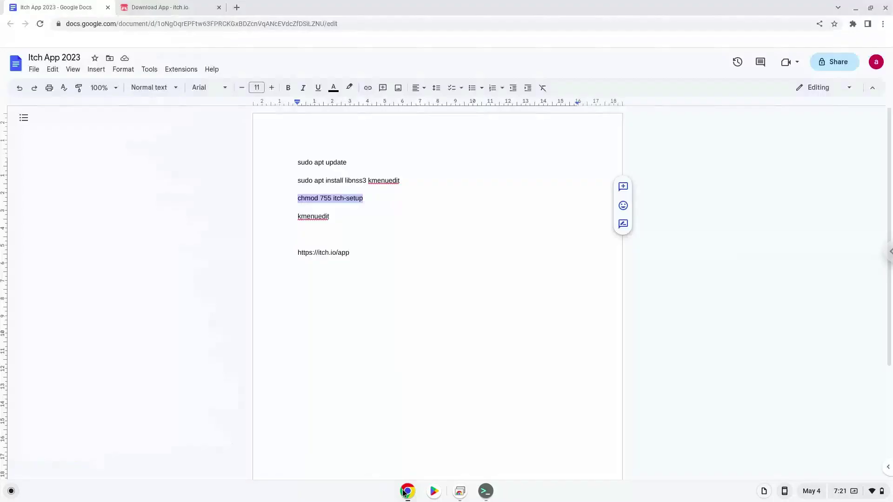
double_click(318, 216)
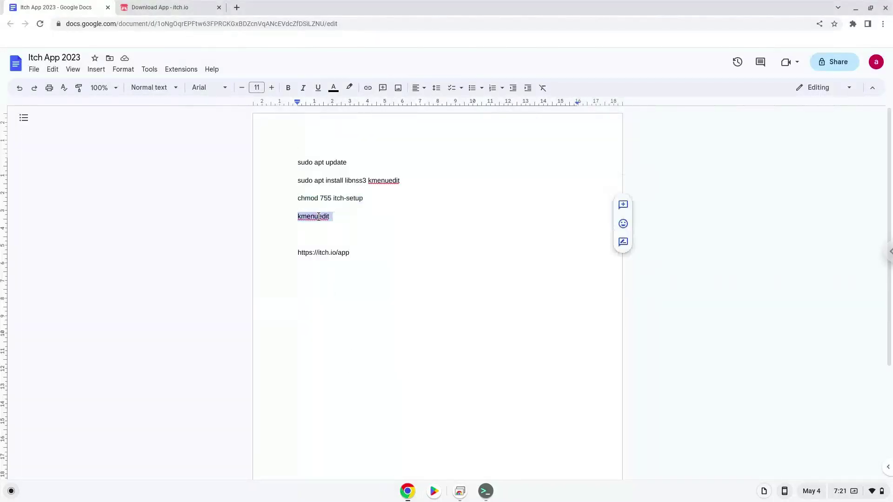
right_click(319, 216)
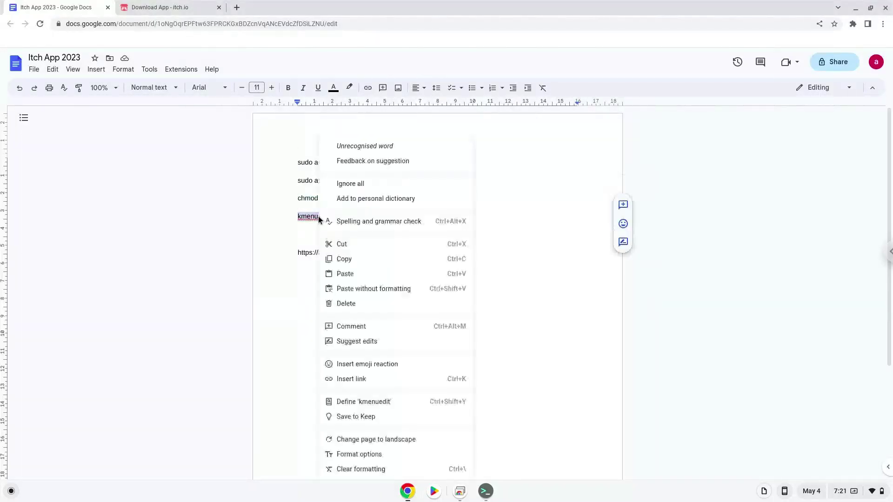
left_click(347, 259)
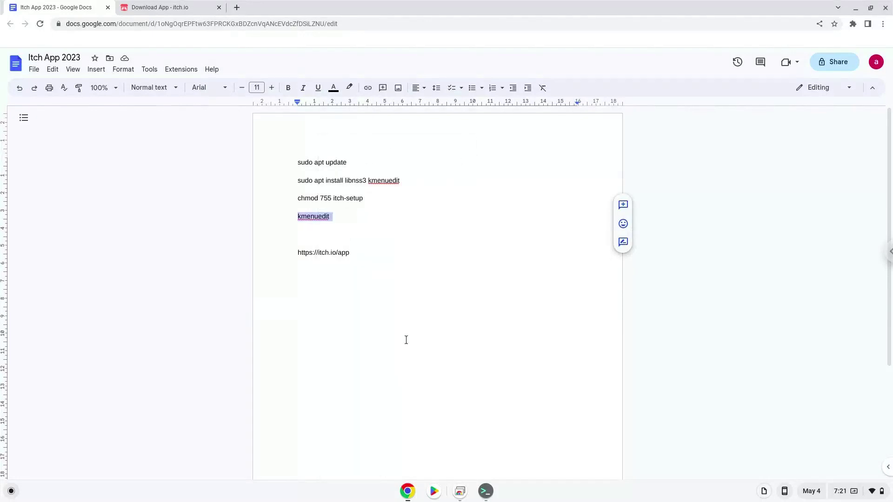
left_click(482, 497)
- Launch kmenuedit and add a new item named 'Itch App' under Games
key("ctrl+shift+v")
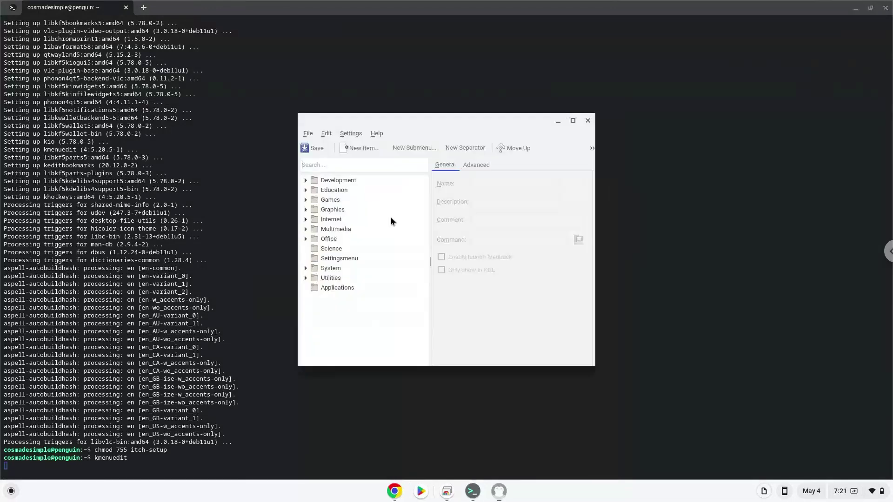
left_click(340, 205)
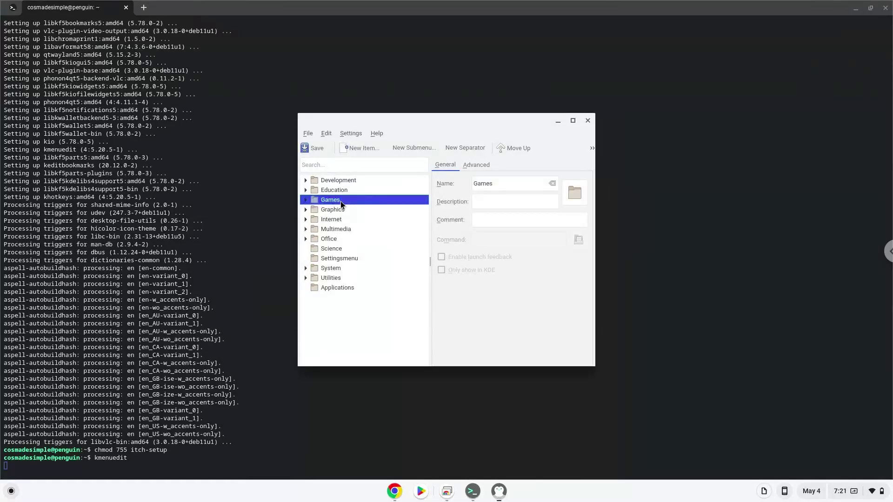
left_click(358, 146)
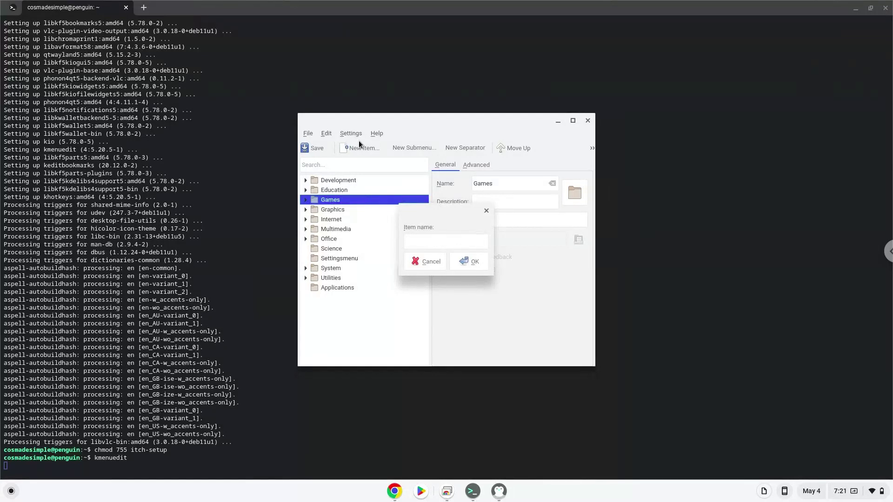
type("Itch App")
- Point the Itch App entry's command at the home folder's itch-setup, save, and exit kmenuedit
left_click(453, 256)
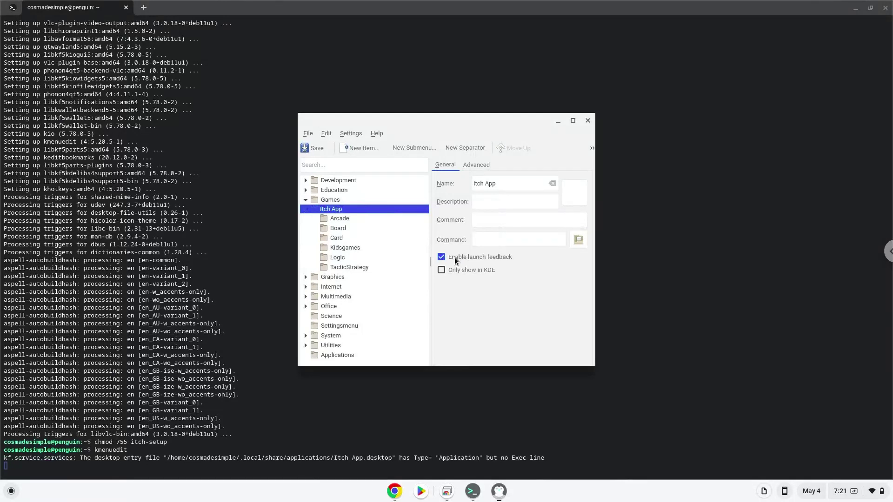
left_click(575, 241)
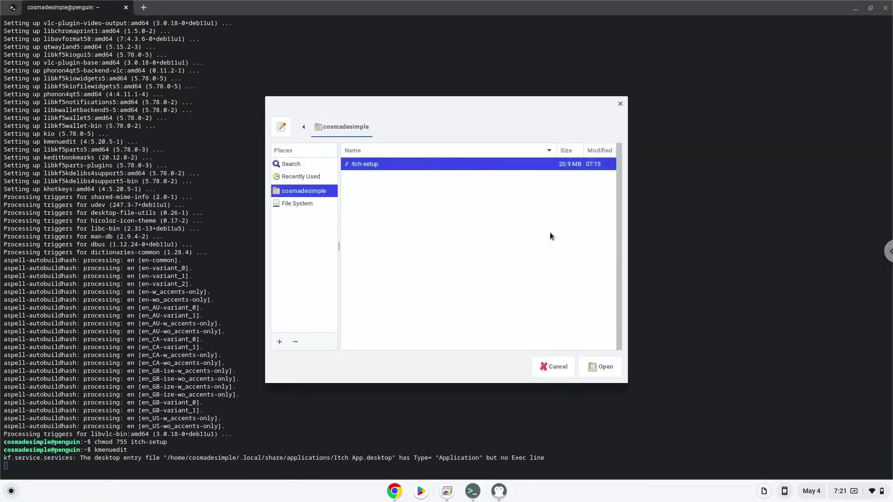
double_click(370, 166)
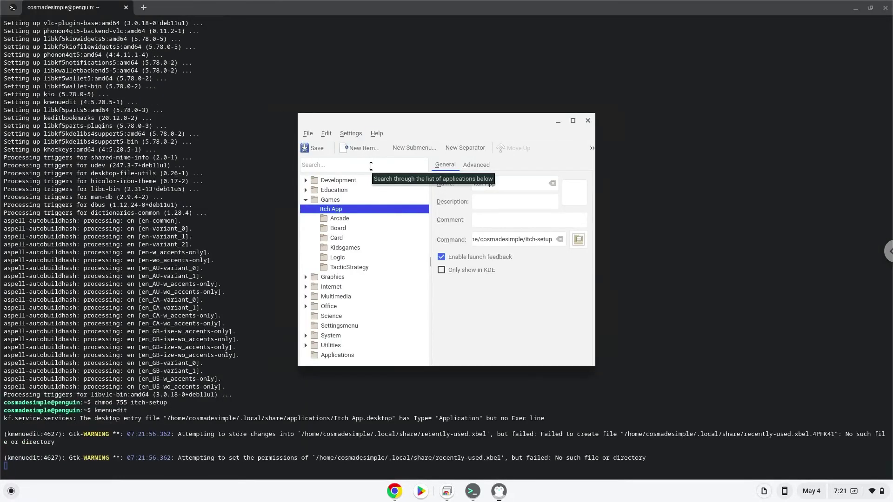
left_click(311, 150)
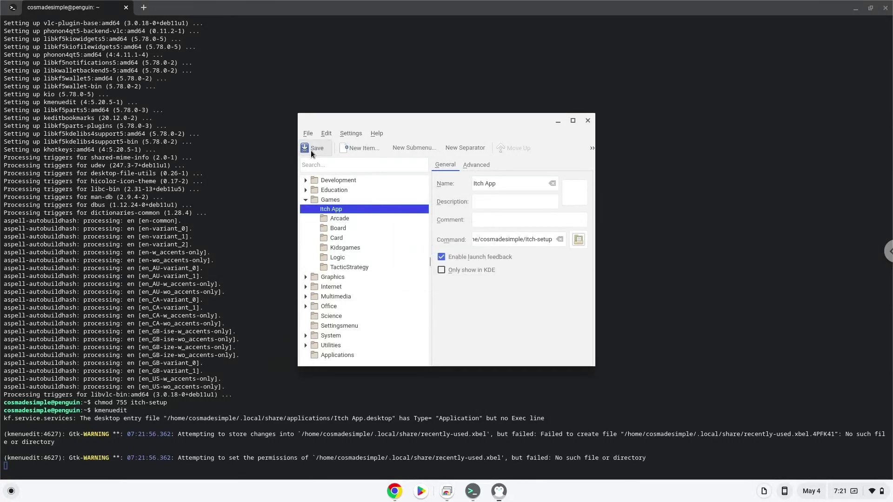
left_click(587, 121)
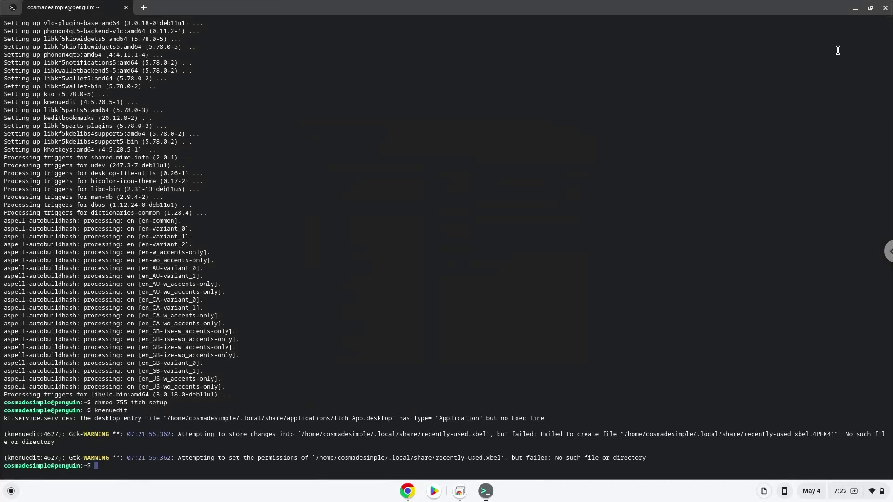
- Leave the Linux terminal and show the app launcher with Itch App beside Terminal and Files
left_click(884, 8)
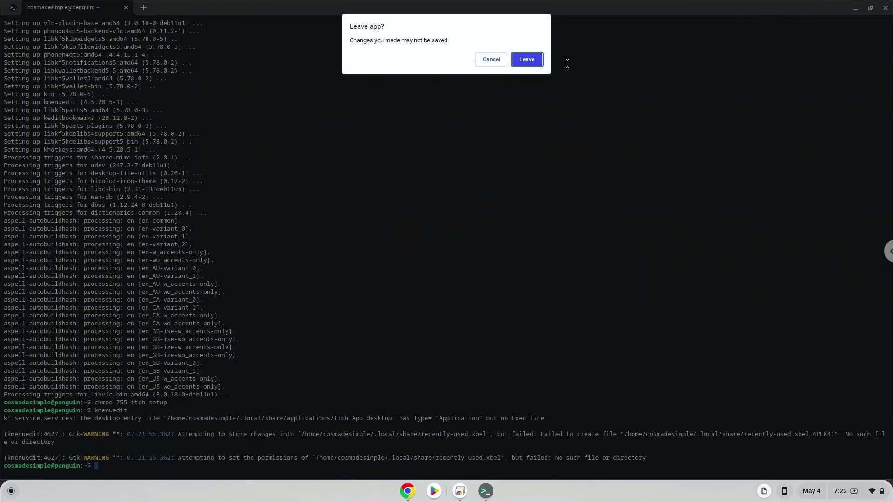
left_click(534, 63)
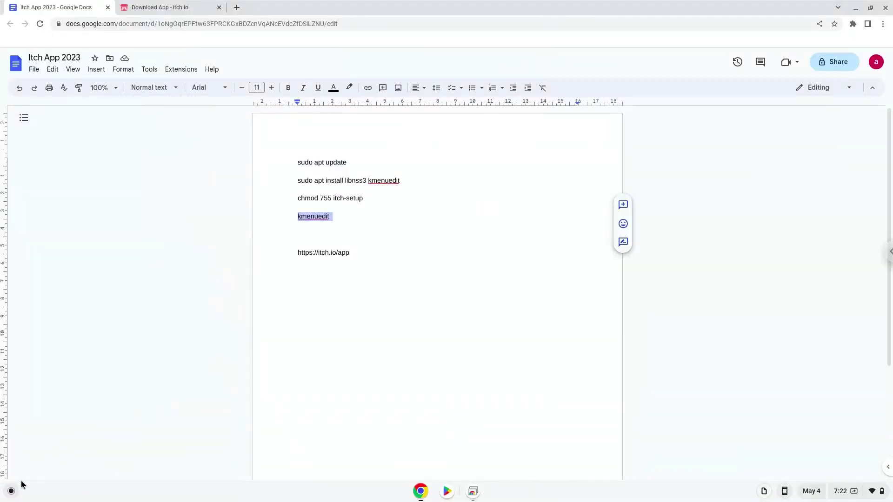
left_click(11, 491)
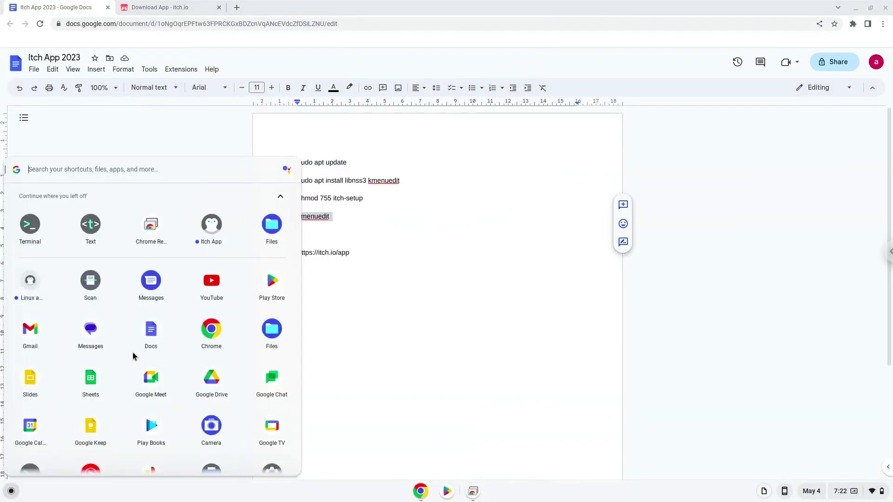
- Start Itch App from its icon in the ChromeOS launcher
left_click(216, 233)
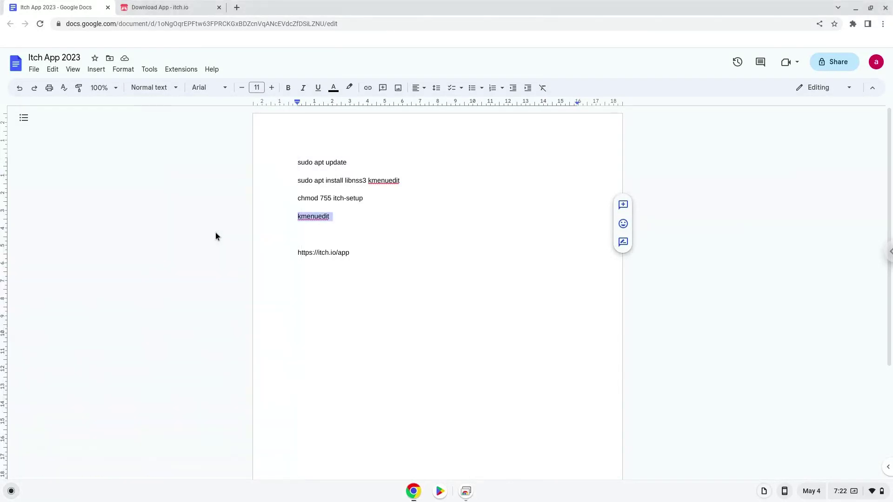